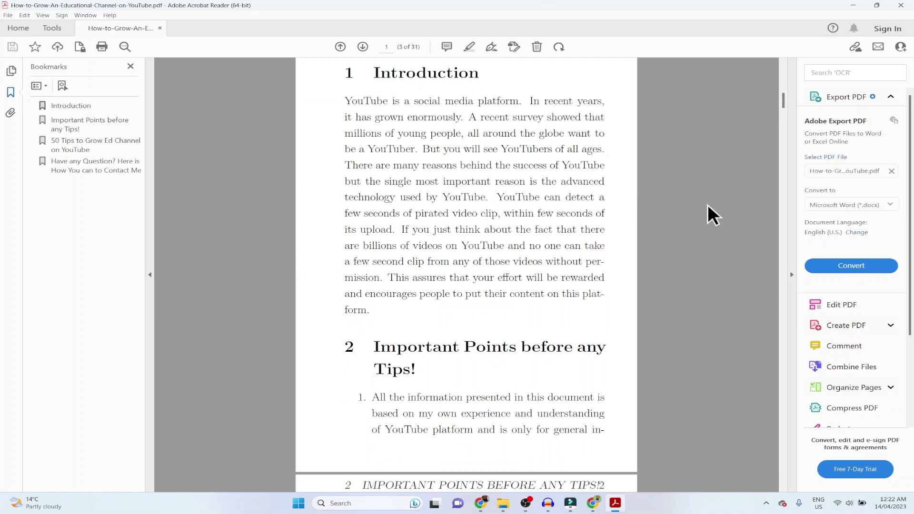
Scroll down through the YouTube guide PDF in Acrobat Reader
scroll(708, 206, "down", 8)
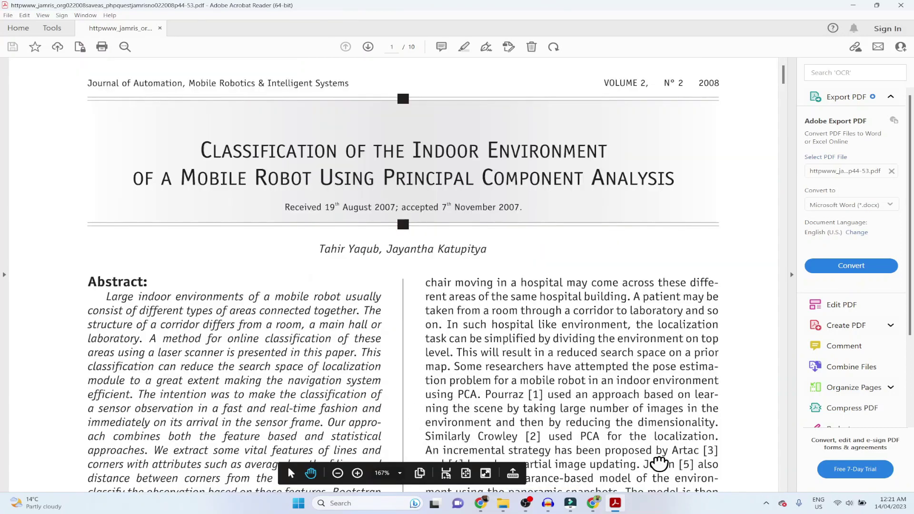
scroll(664, 438, "down", 3)
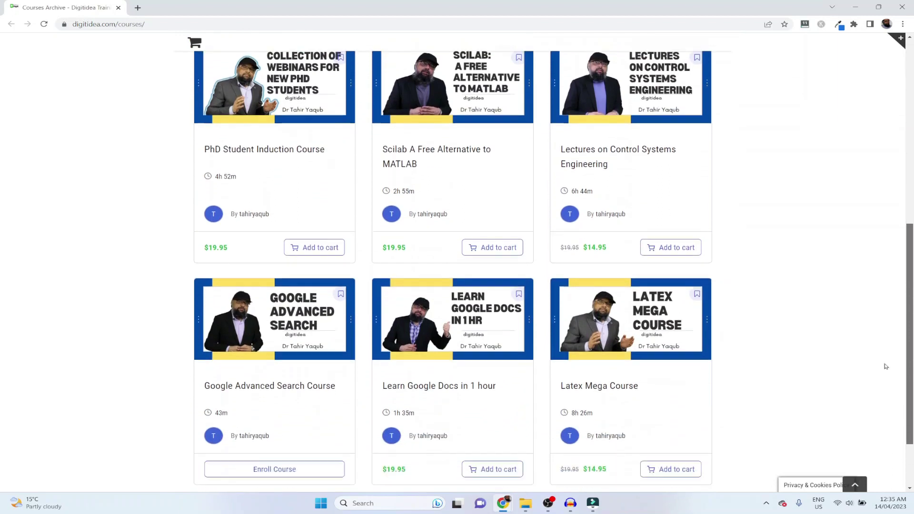
scroll(885, 366, "down", 1)
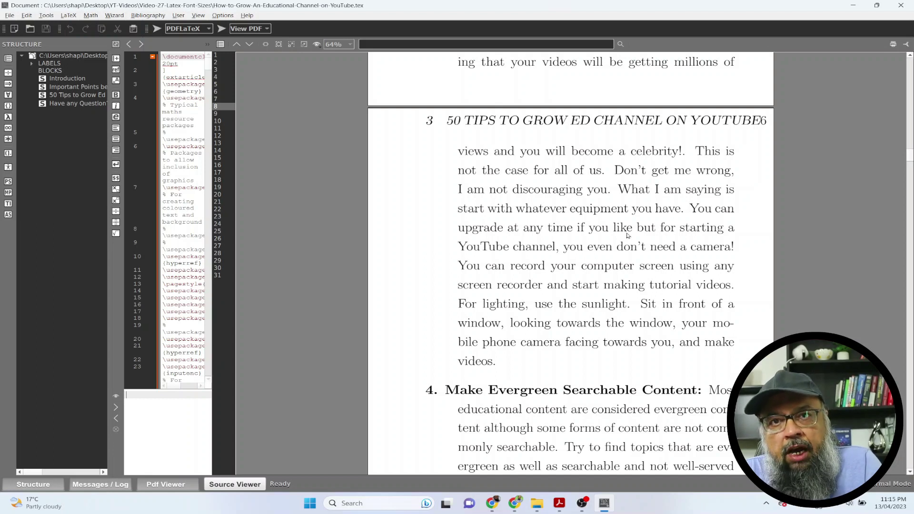
scroll(613, 240, "up", 5)
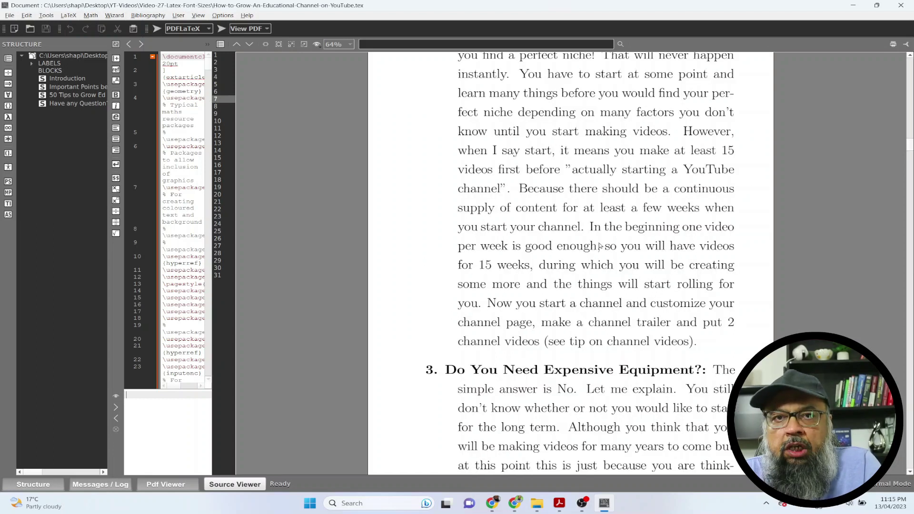
scroll(600, 246, "up", 5)
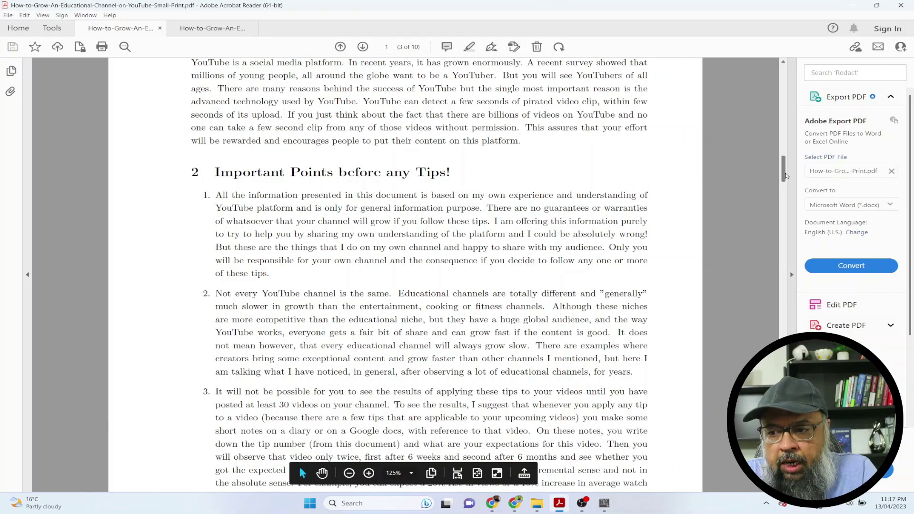
mouse_move(784, 174)
left_mouse_down()
mouse_move(784, 80)
mouse_move(784, 166)
left_mouse_up()
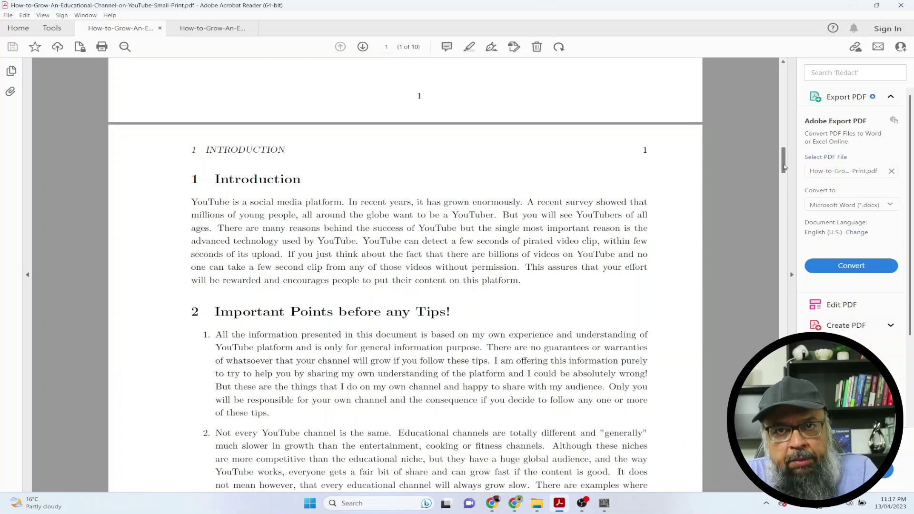
Switch to the 31-page YouTube growth guide and scroll through its Introduction and section 2
key("ctrl+Tab")
scroll(732, 280, "up", 3)
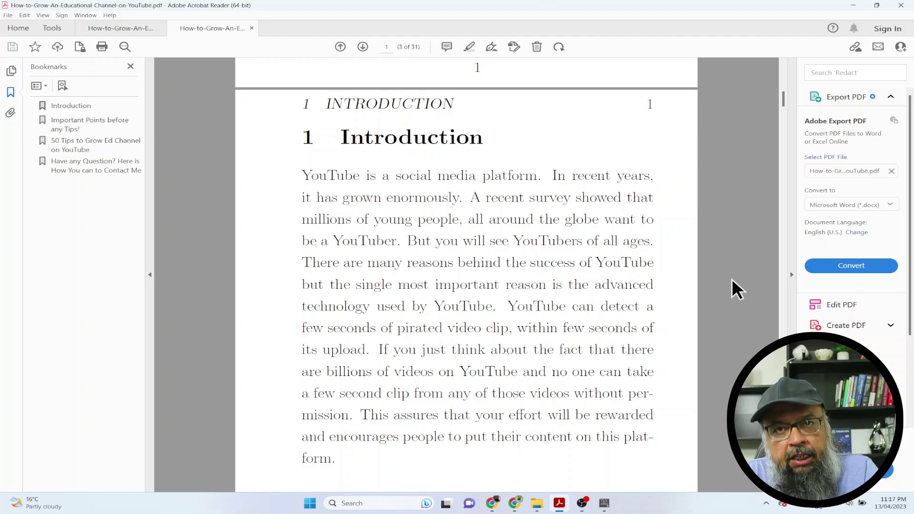
scroll(732, 279, "down", 6)
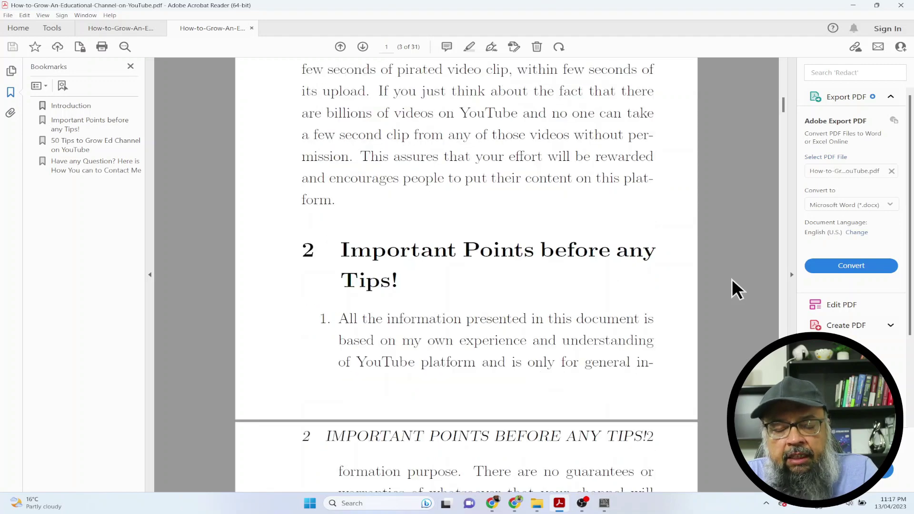
scroll(732, 279, "down", 3)
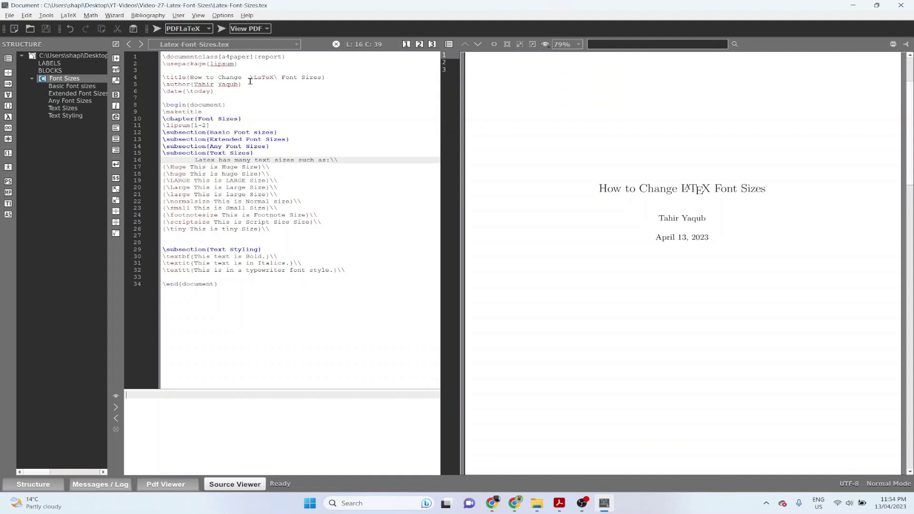
left_click_drag(301, 58, 162, 56)
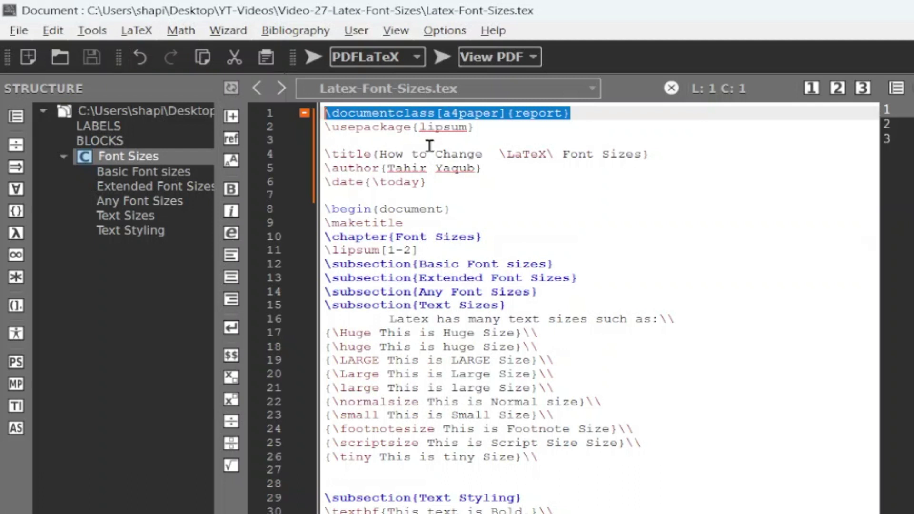
left_click_drag(492, 132, 314, 131)
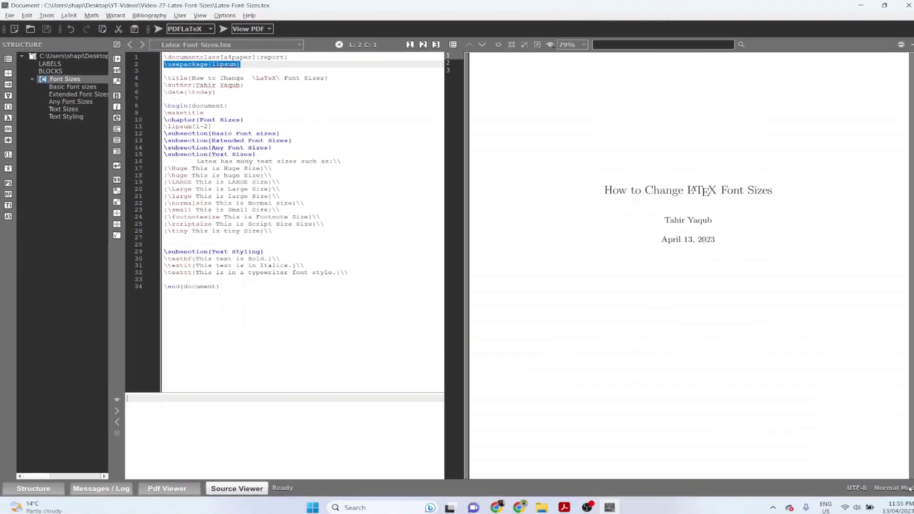
scroll(683, 262, "down", 10)
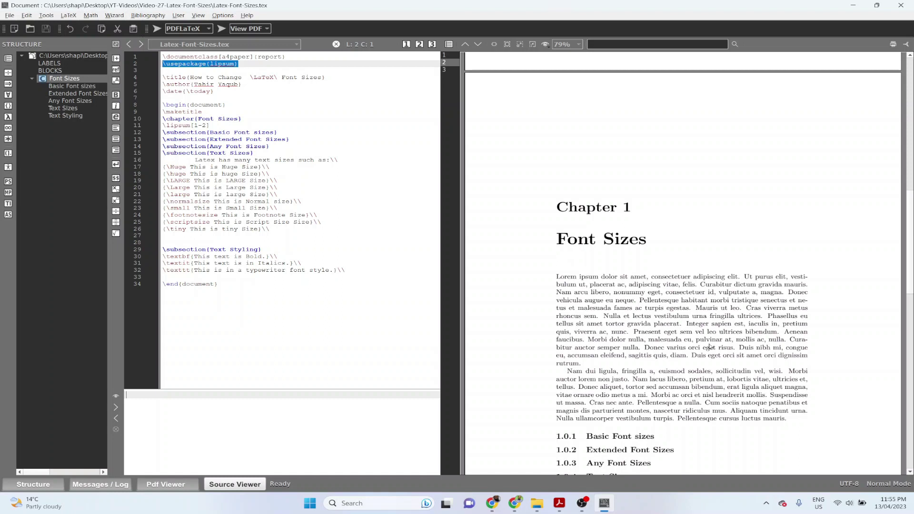
left_click(270, 104)
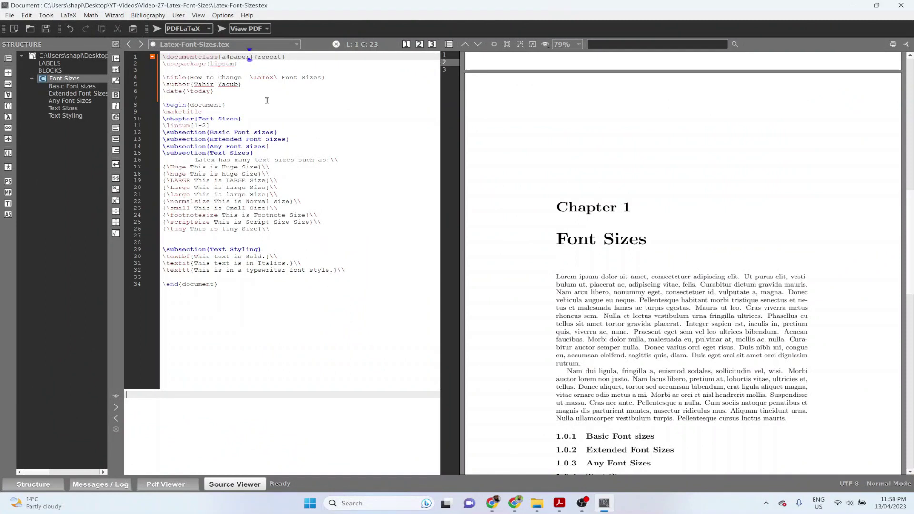
Add ',12pt' after a4paper in the \documentclass options and check the preview
type(",")
type("12pt")
scroll(909, 473, "down", 3)
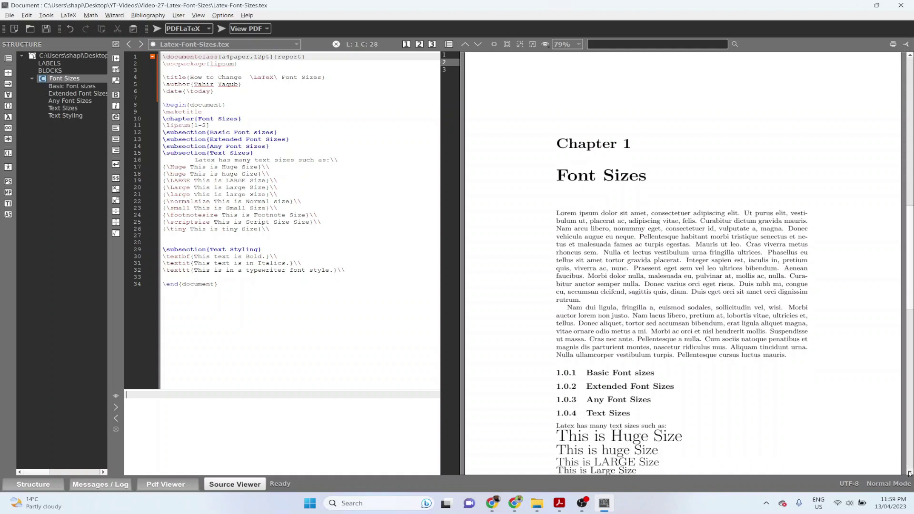
scroll(691, 177, "down", 2)
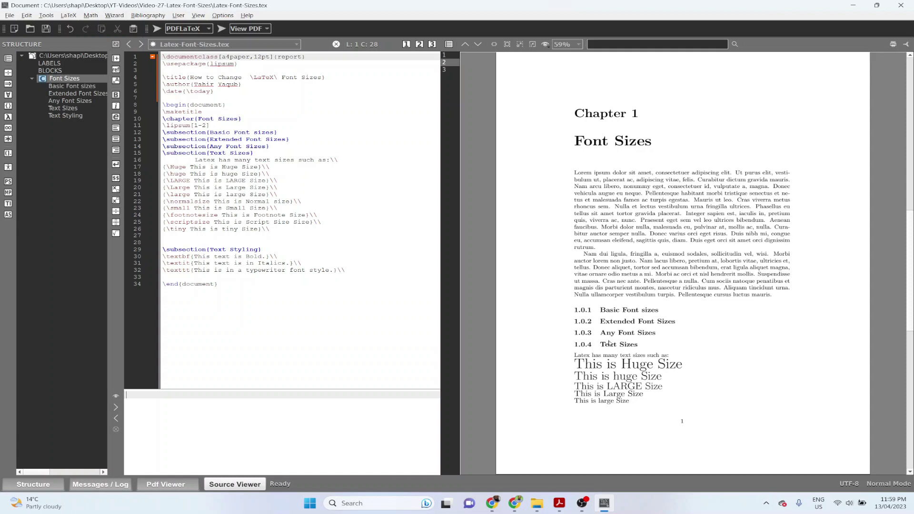
Compile the 12pt version and inspect it in the PDF preview
left_click(157, 28)
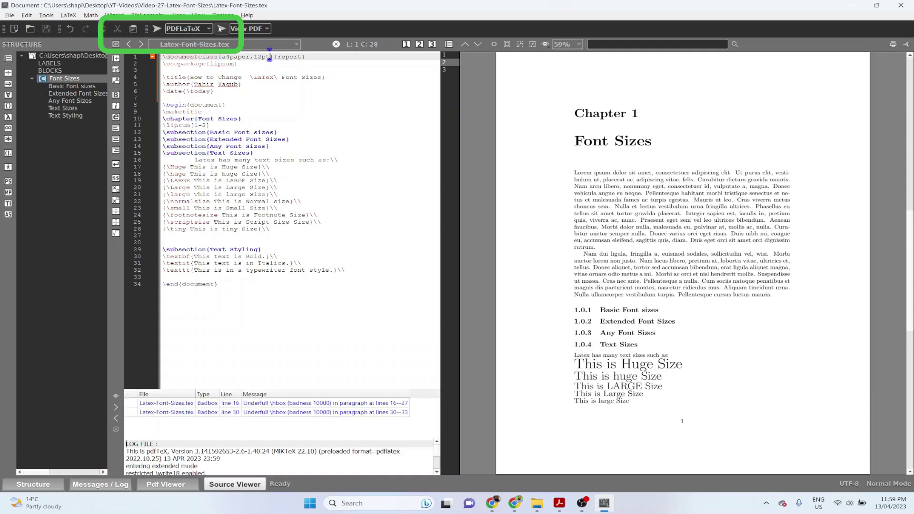
left_click(220, 28)
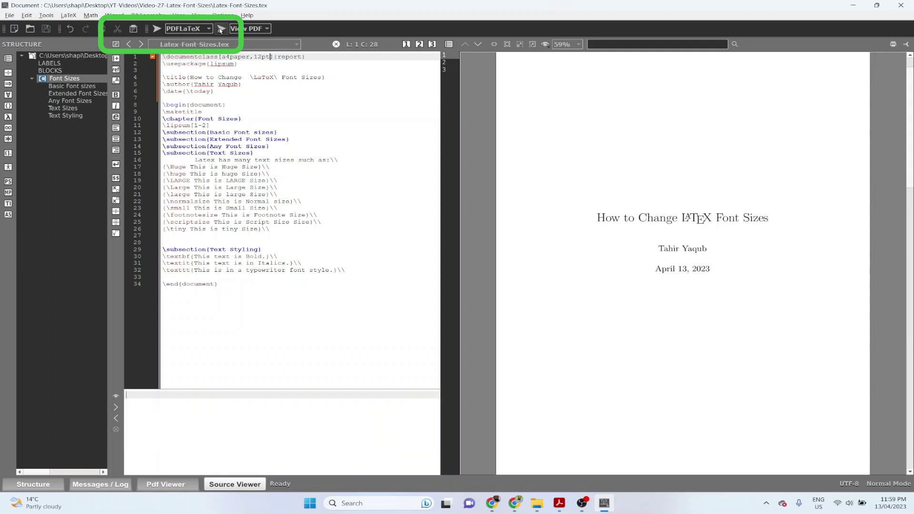
scroll(839, 301, "down", 5)
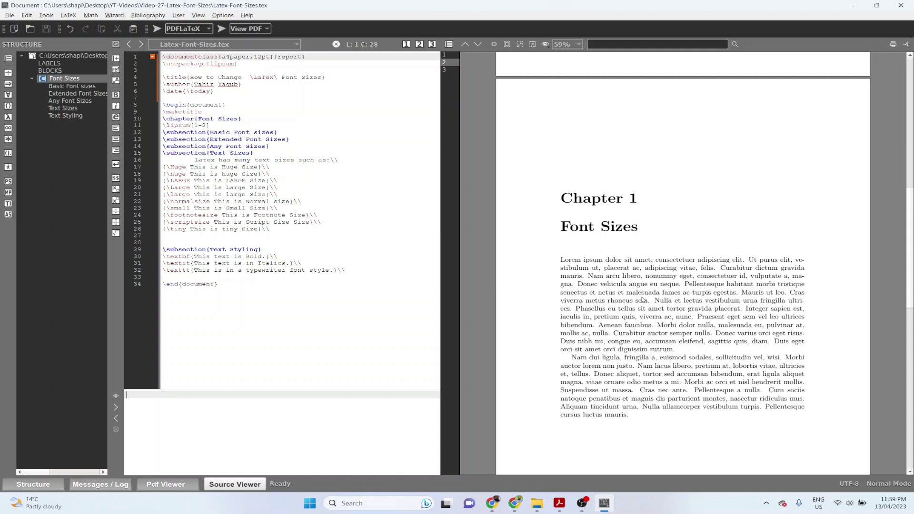
scroll(641, 299, "up", 2)
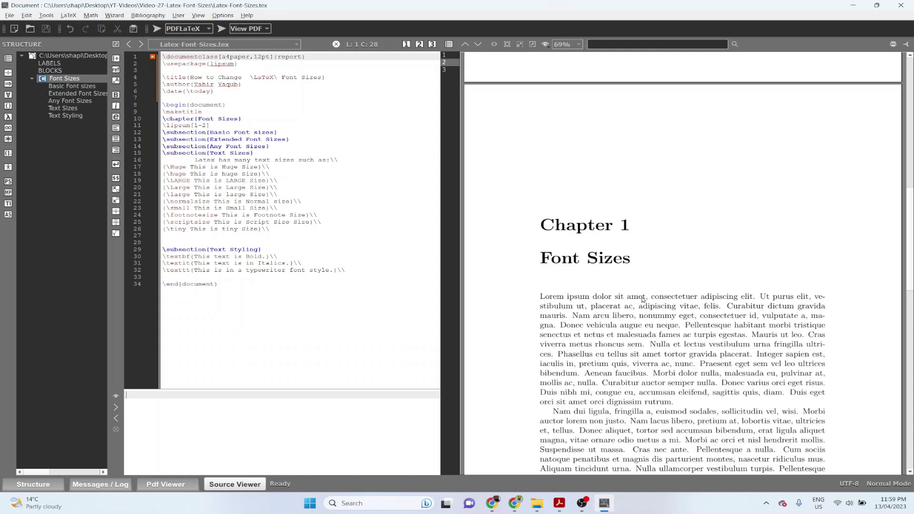
scroll(641, 299, "down", 2)
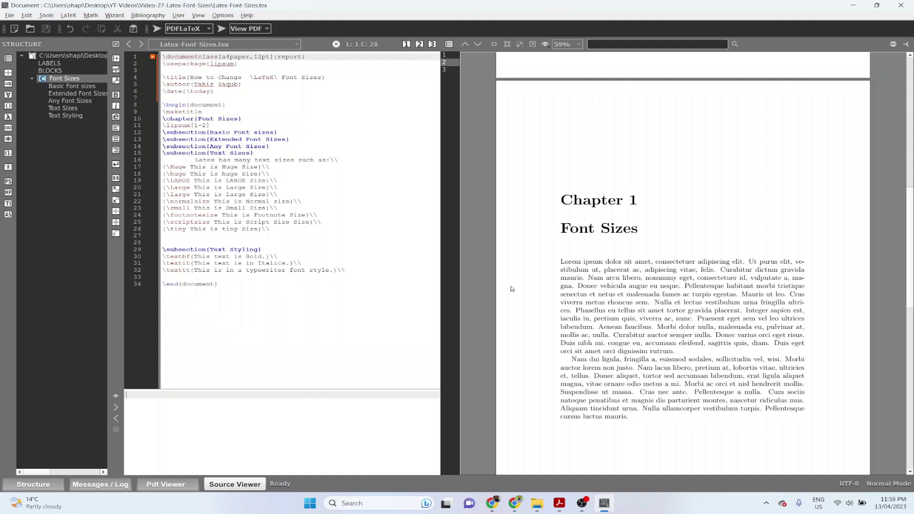
Change the font size option from 12 to 20 and recompile with F5
left_click_drag(261, 57, 253, 57)
key("BackSpace")
type("20")
key("F5")
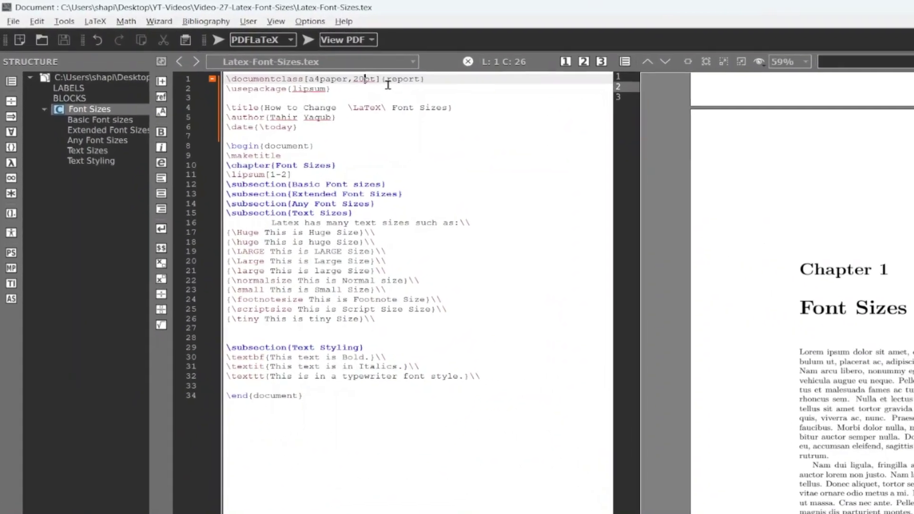
Prefix the class name with 'ext' so line 1 uses extreport with a4paper,20pt
left_click(347, 83)
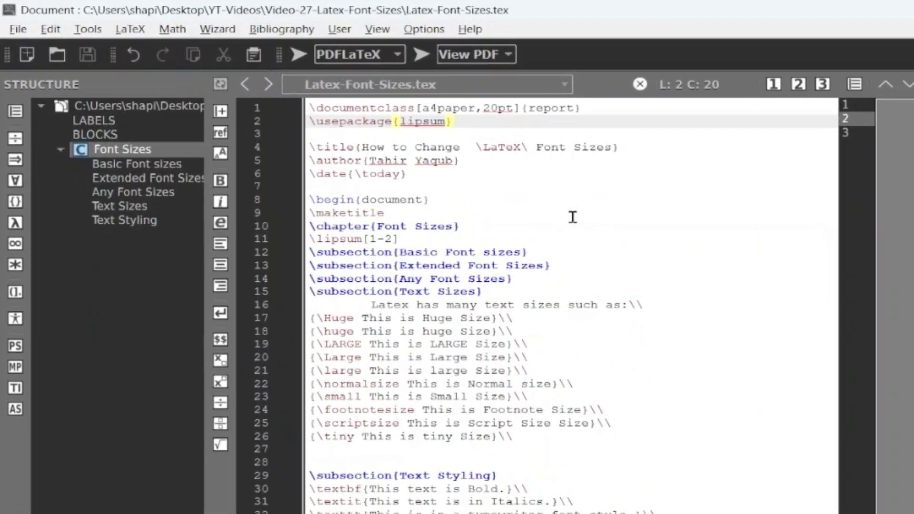
key("Up")
key("End")
key("Left")
key("Left")
key("Left")
key("Left")
key("Left")
key("Left")
key("Left")
type("ex")
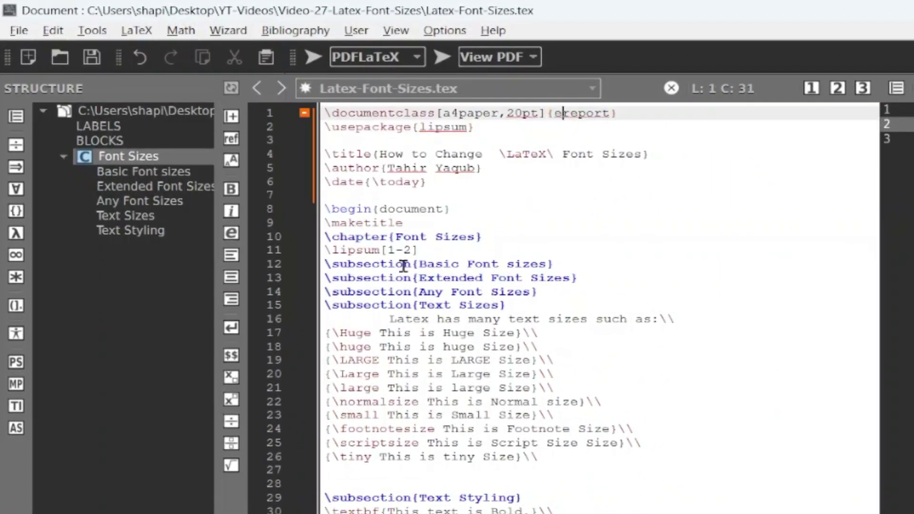
type("t")
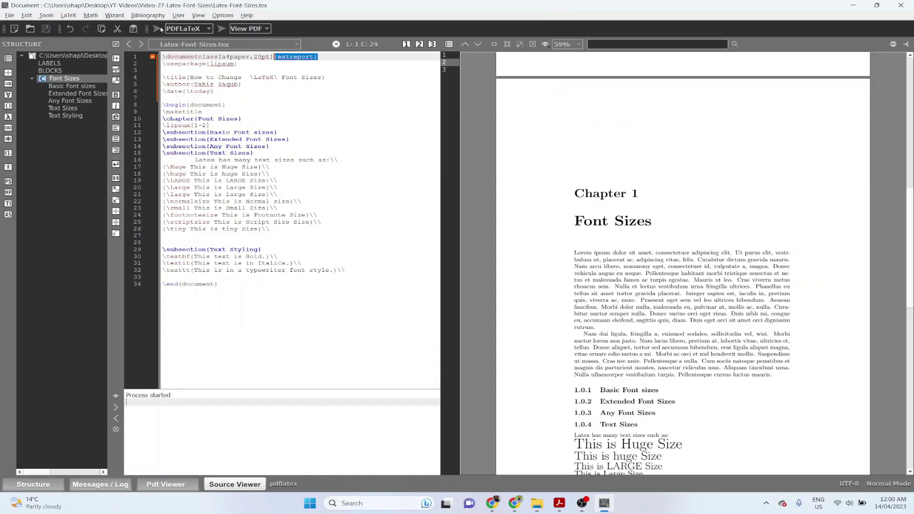
Recompile as extreport and scroll the preview to the Text Sizes list, Huge down to tiny
left_click(161, 29)
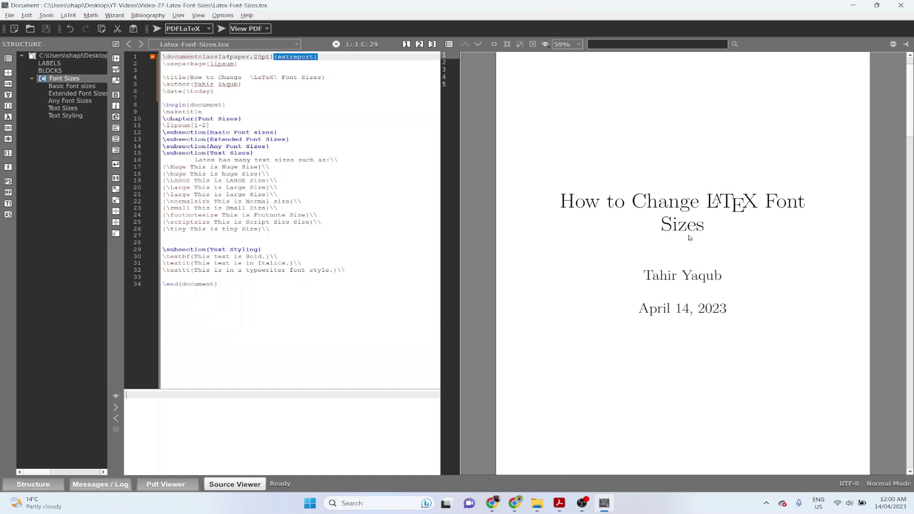
scroll(708, 342, "down", 5)
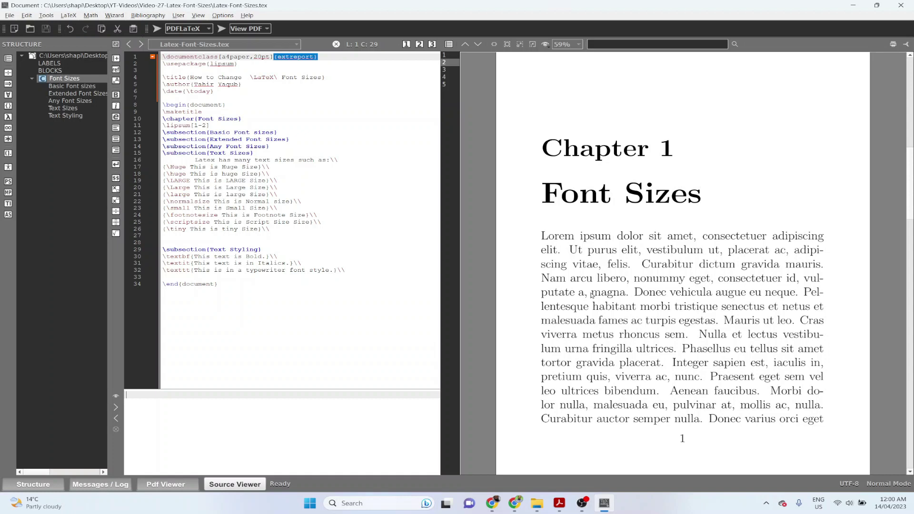
scroll(703, 261, "down", 1, "ctrl")
scroll(704, 261, "down", 1, "ctrl")
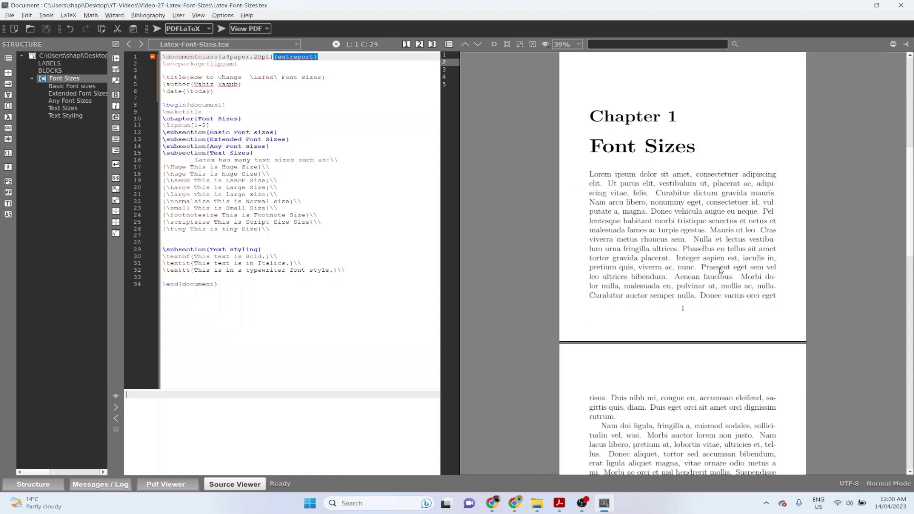
scroll(708, 252, "up", 1, "ctrl")
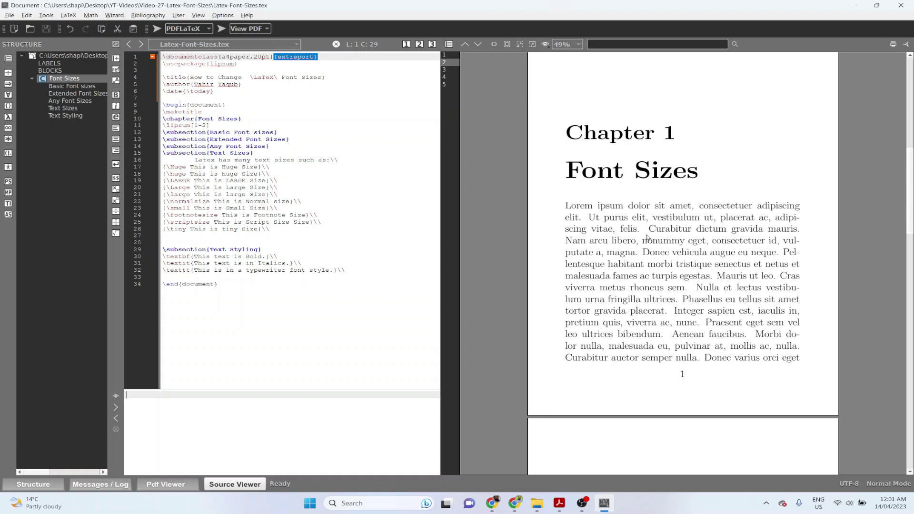
scroll(647, 237, "down", 10)
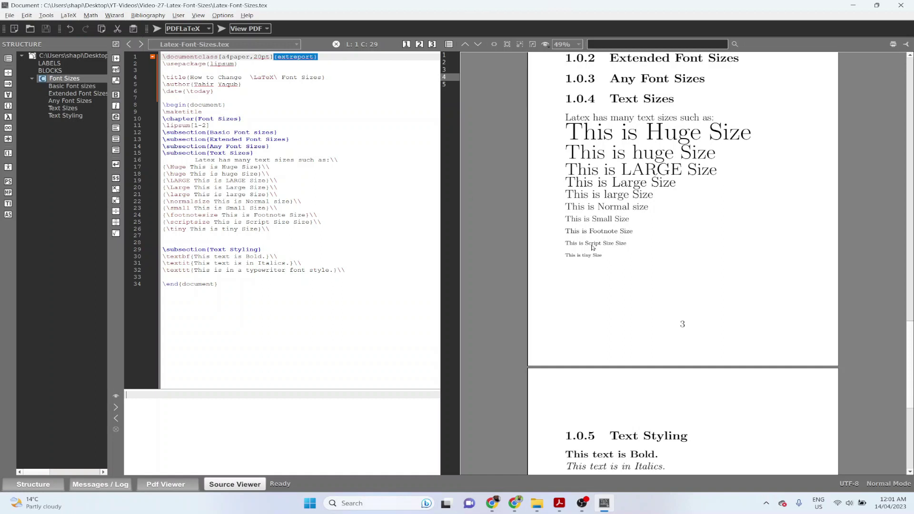
left_click(185, 174)
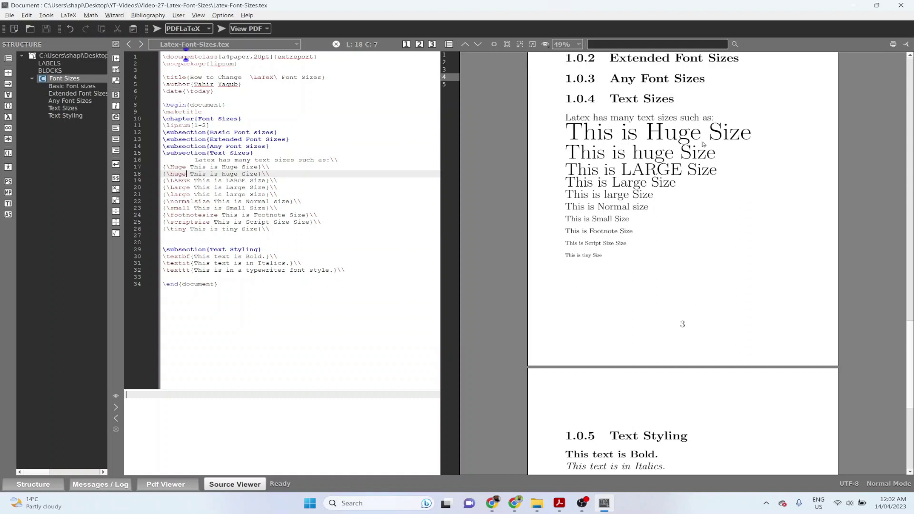
key("Up")
key("End")
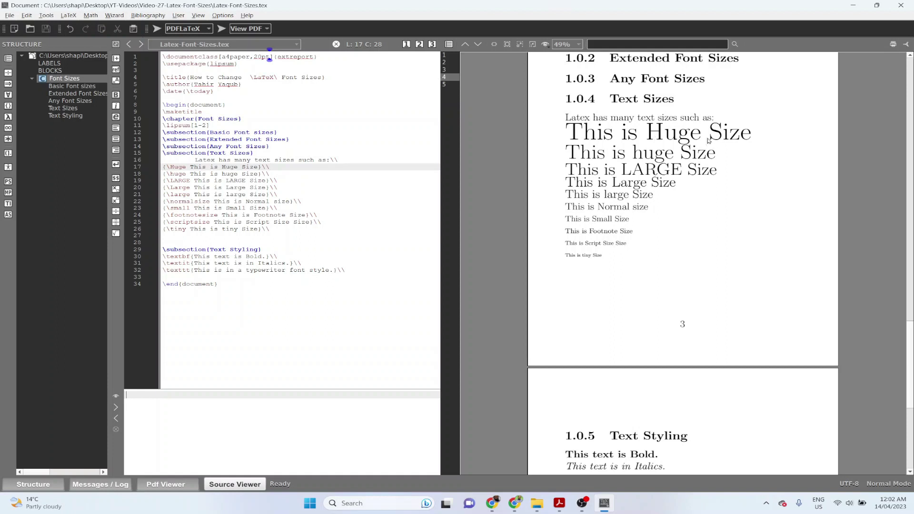
left_click(164, 166)
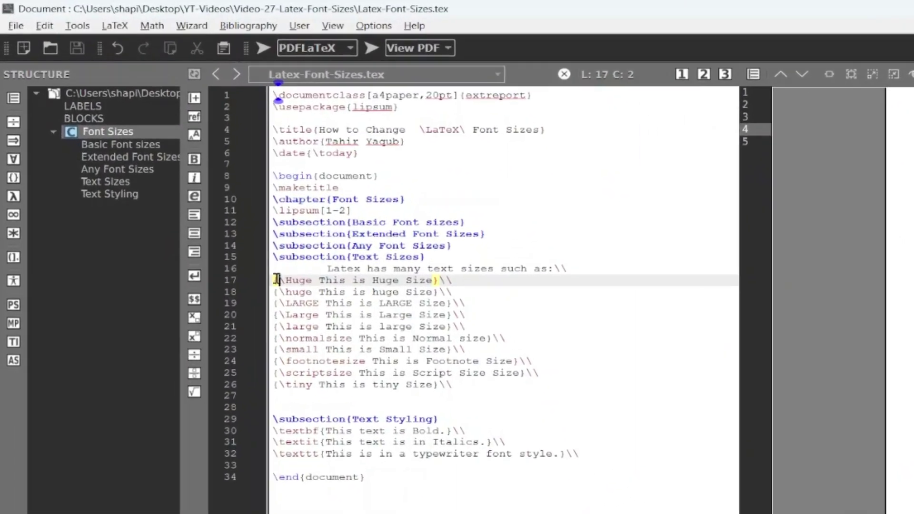
key("ctrl+shift+Right")
key("ctrl+shift+Right")
key("ctrl+shift+Right")
key("ctrl+shift+Right")
key("ctrl+shift+Right")
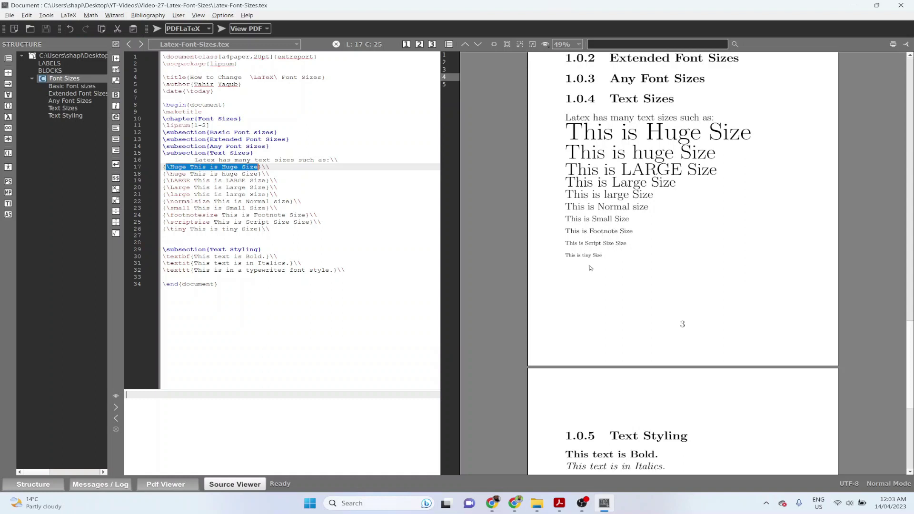
scroll(599, 261, "up", 1)
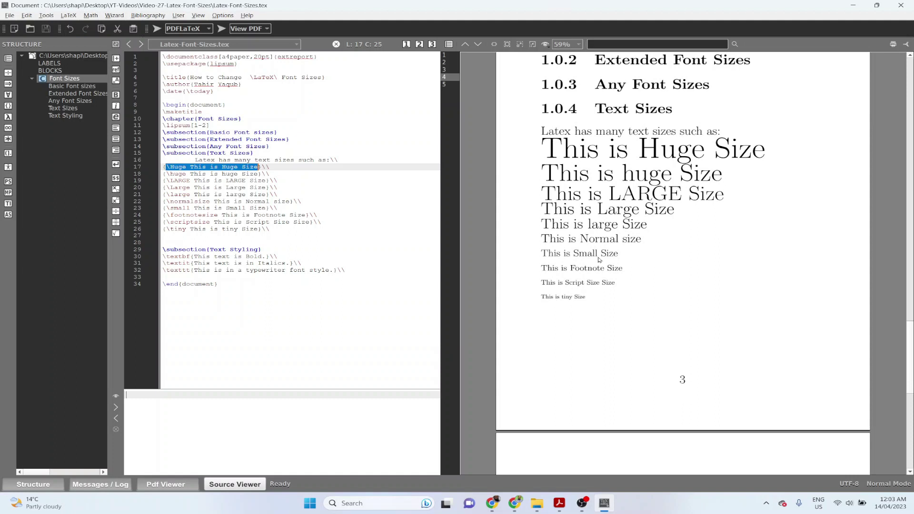
scroll(599, 260, "up", 1)
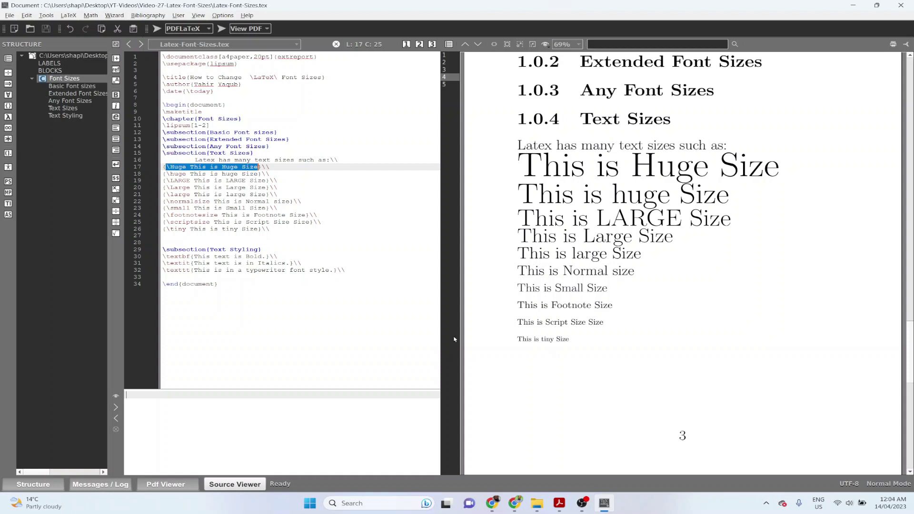
scroll(734, 356, "down", 5)
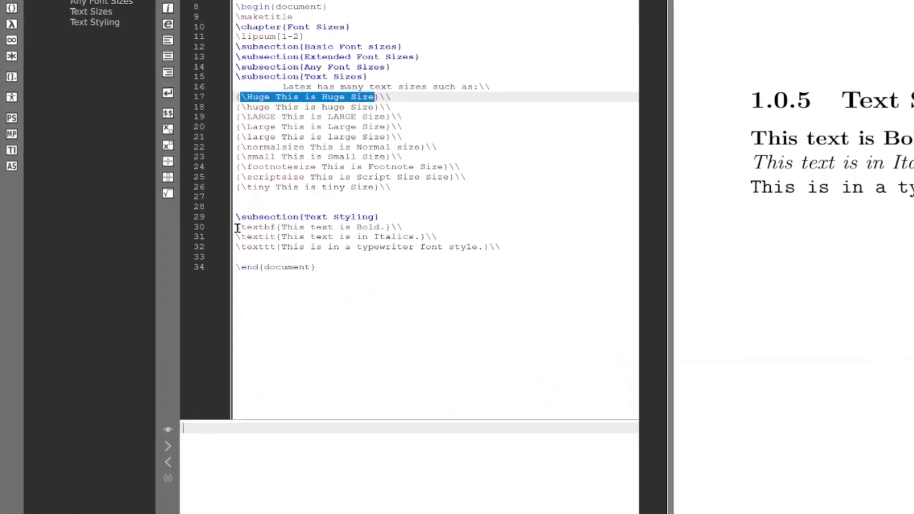
left_click_drag(237, 228, 284, 227)
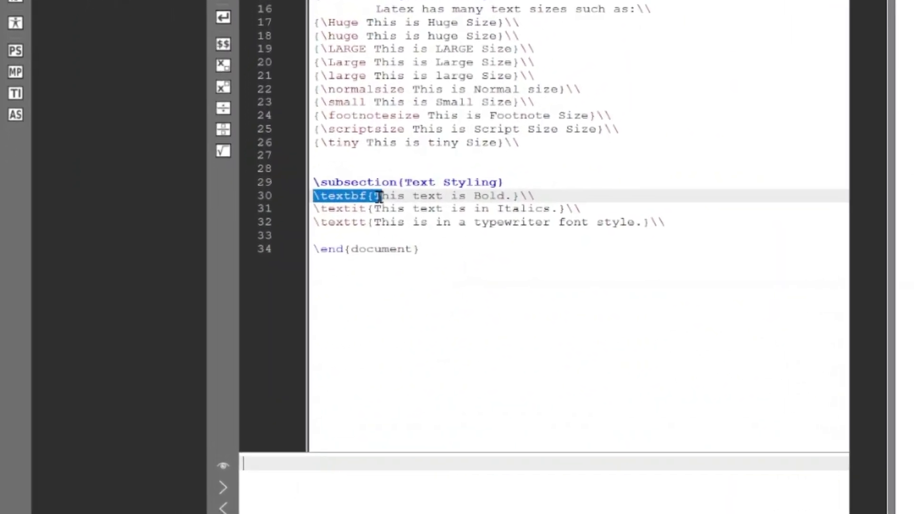
left_click_drag(379, 196, 370, 196)
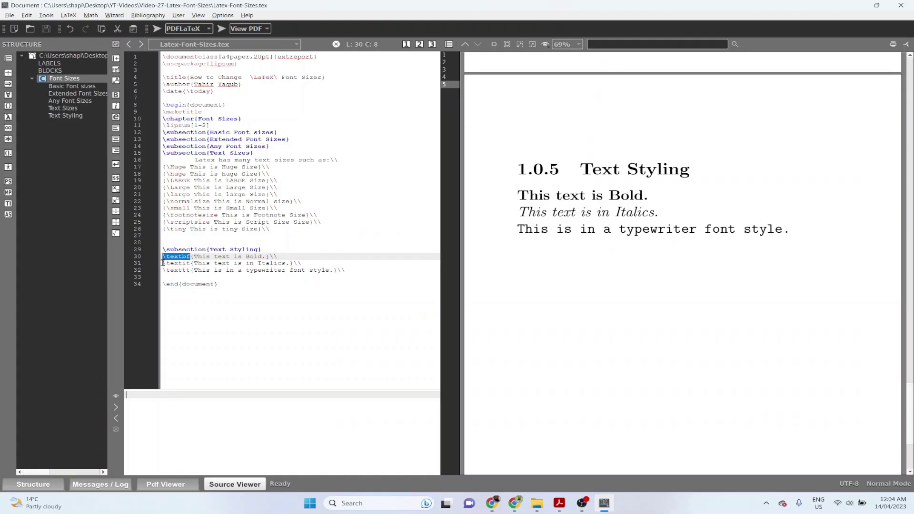
left_click_drag(325, 204, 382, 205)
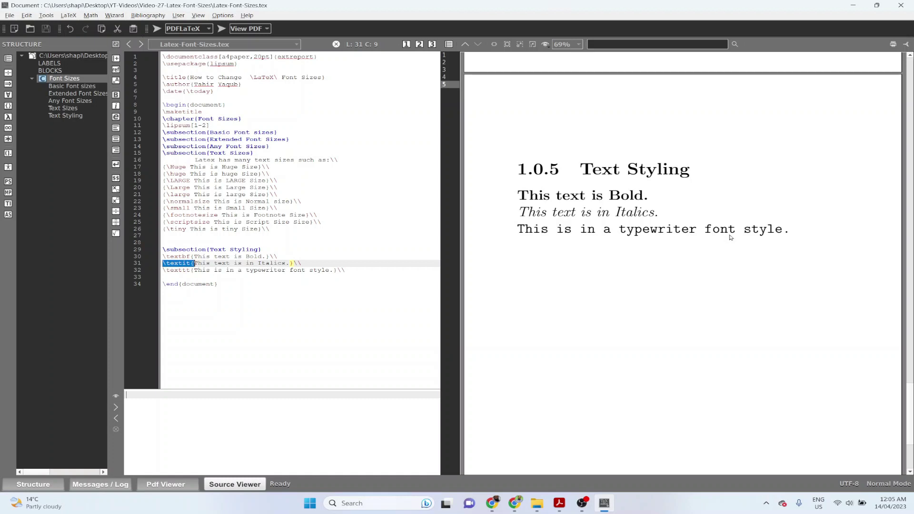
key("Down")
key("Down")
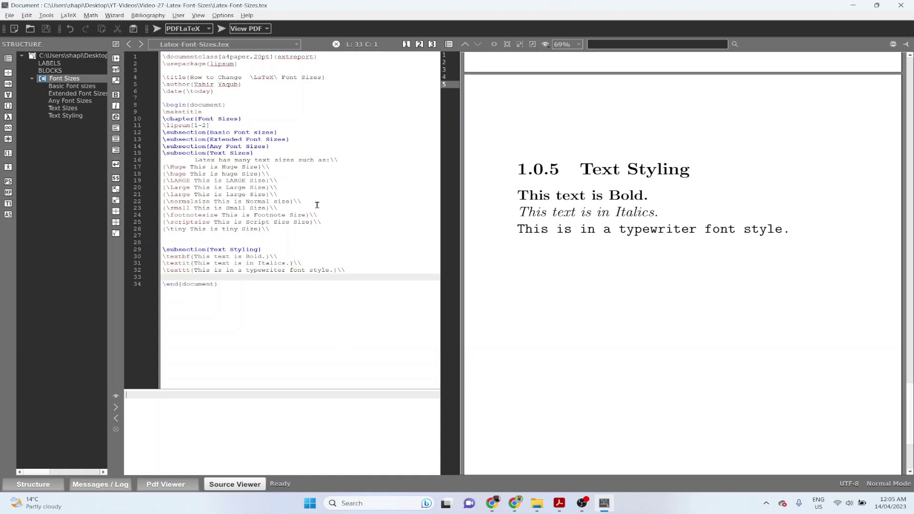